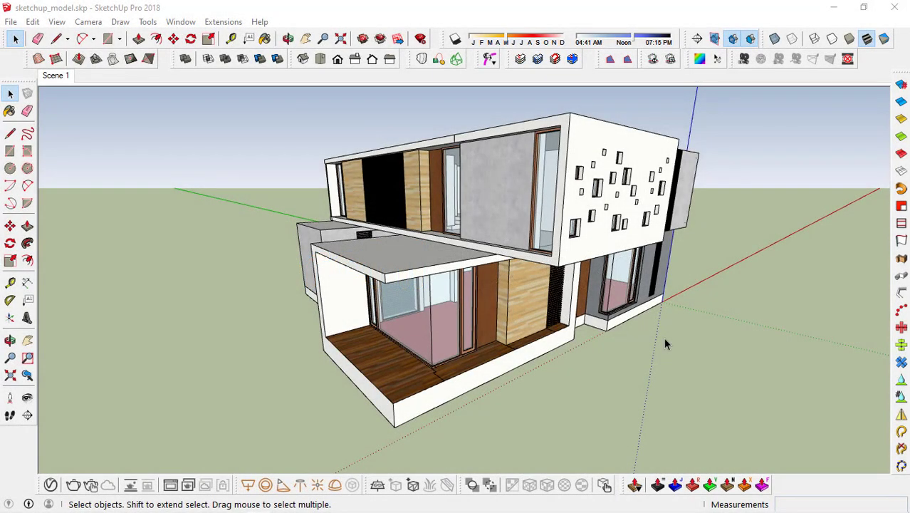
# Orbit the house model in SketchUp to inspect its sides
pyautogui.moveTo(665, 344)
pyautogui.mouseDown(button='middle')
pyautogui.moveTo(386, 285)
pyautogui.moveTo(558, 277)
pyautogui.moveTo(254, 269)
pyautogui.moveTo(309, 278)
pyautogui.moveTo(306, 195)
pyautogui.mouseUp(button='middle')
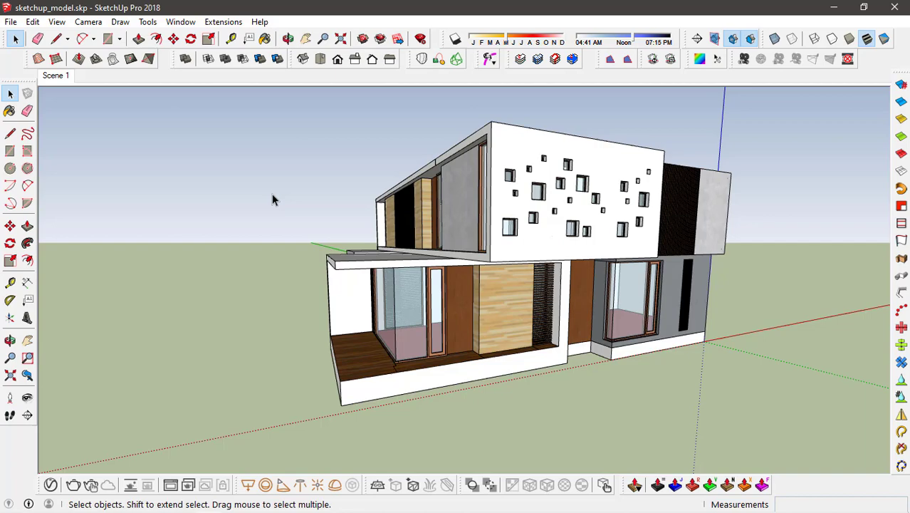
pyautogui.moveTo(272, 199); pyautogui.dragTo(459, 240, button='middle')
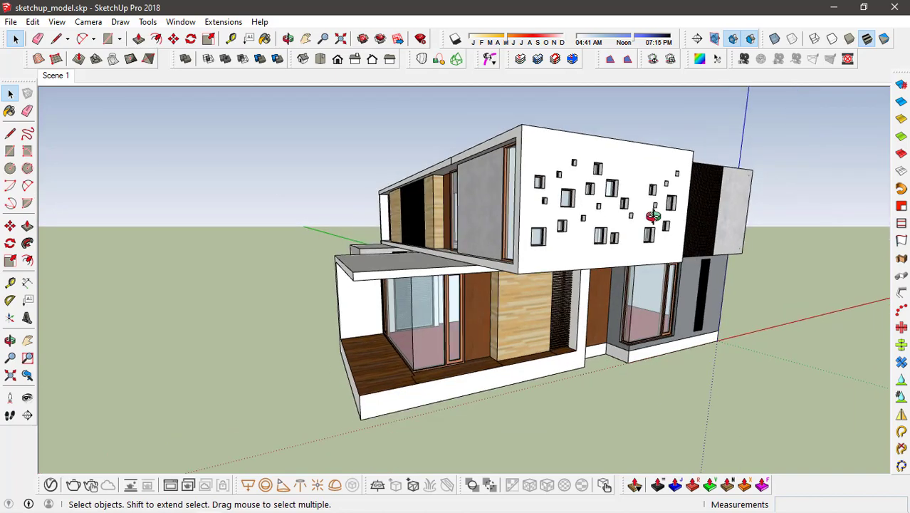
pyautogui.moveTo(653, 216)
pyautogui.mouseDown(button='middle')
pyautogui.moveTo(493, 199)
pyautogui.moveTo(311, 264)
pyautogui.moveTo(392, 263)
pyautogui.moveTo(236, 242)
pyautogui.mouseUp(button='middle')
pyautogui.scroll(-3, 493, 200)
pyautogui.scroll(2, 236, 242)
# Save a SketchUp Version 8 copy of the house as sketchup_model_v8.skp
pyautogui.click(11, 22)
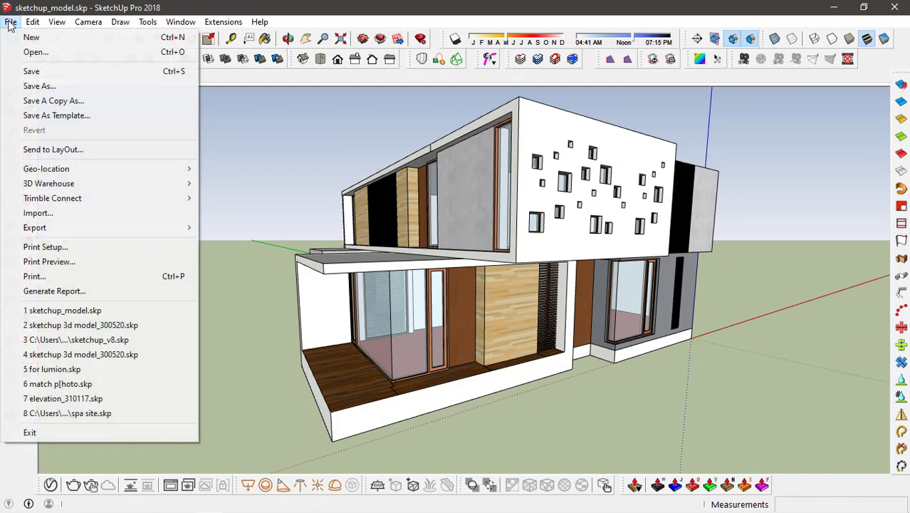
pyautogui.click(29, 84)
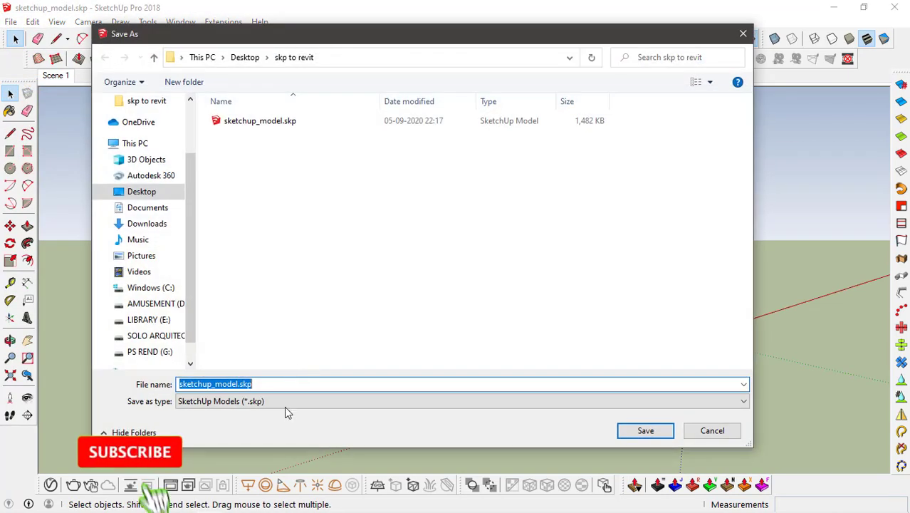
pyautogui.click(284, 402)
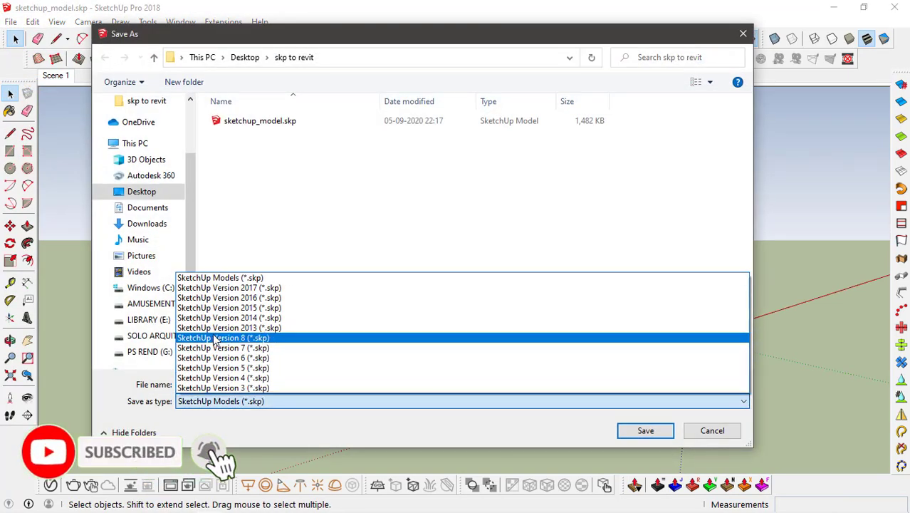
pyautogui.click(253, 339)
pyautogui.click(235, 384)
pyautogui.write('_v8')
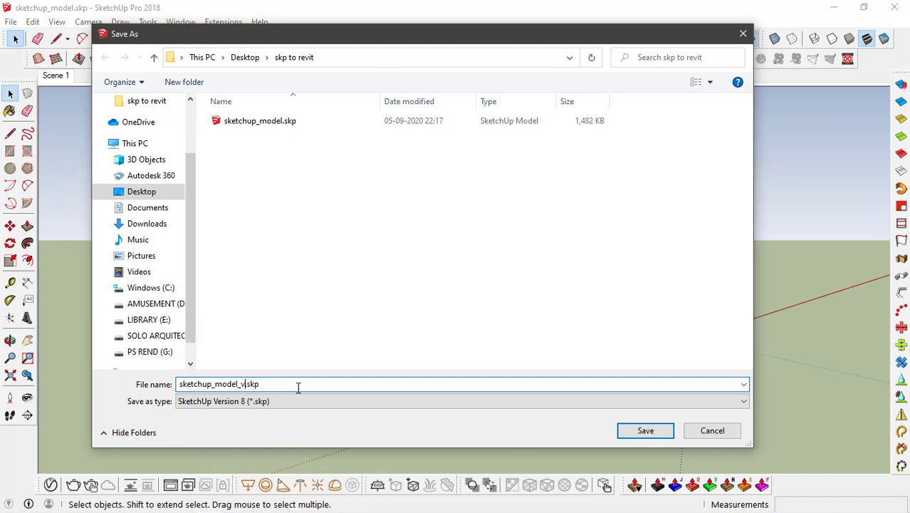
pyautogui.click(644, 430)
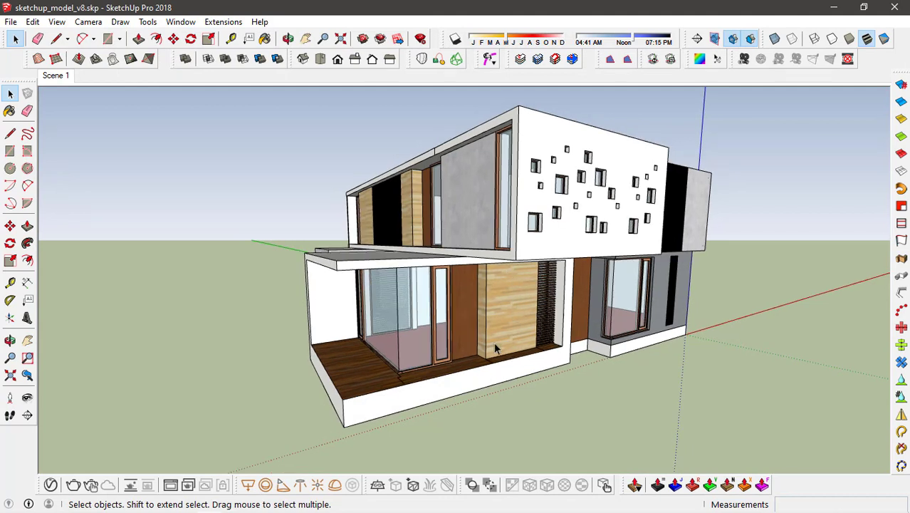
# Close SketchUp and create Project2 in Revit from the Architectural Template
pyautogui.click(896, 7)
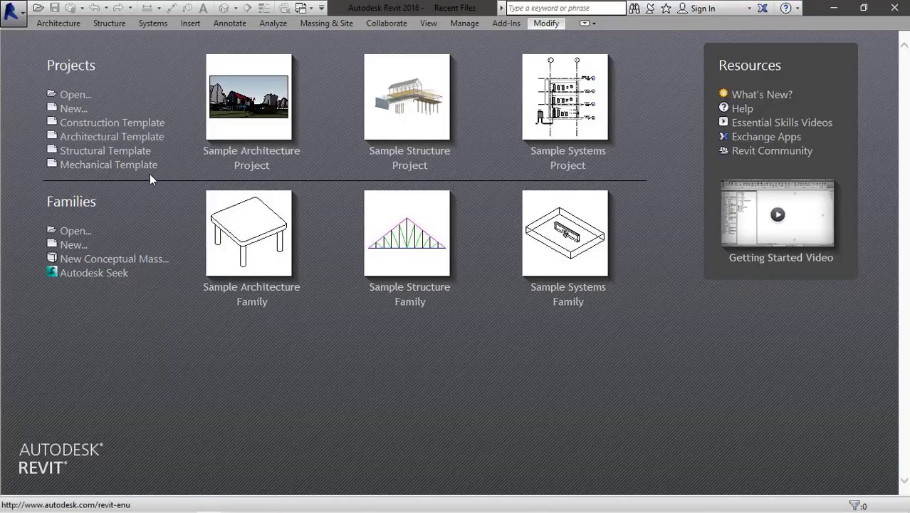
pyautogui.click(78, 113)
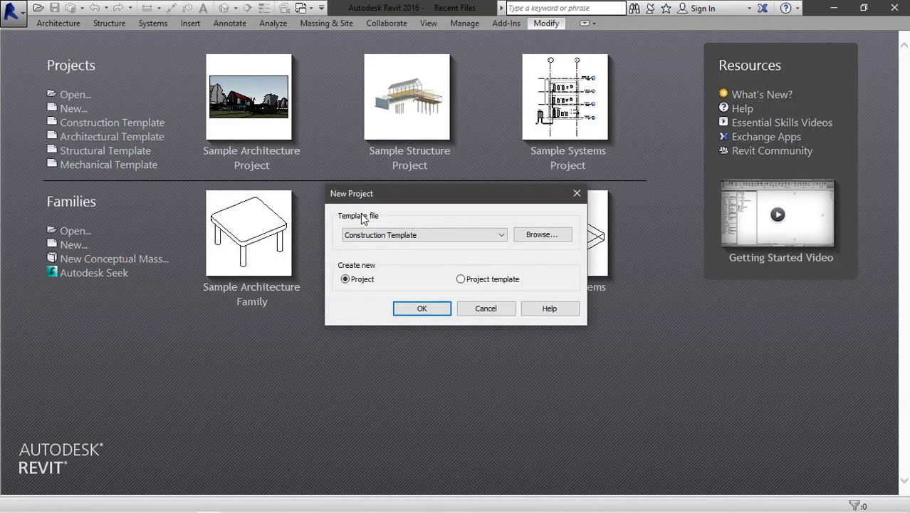
pyautogui.click(415, 237)
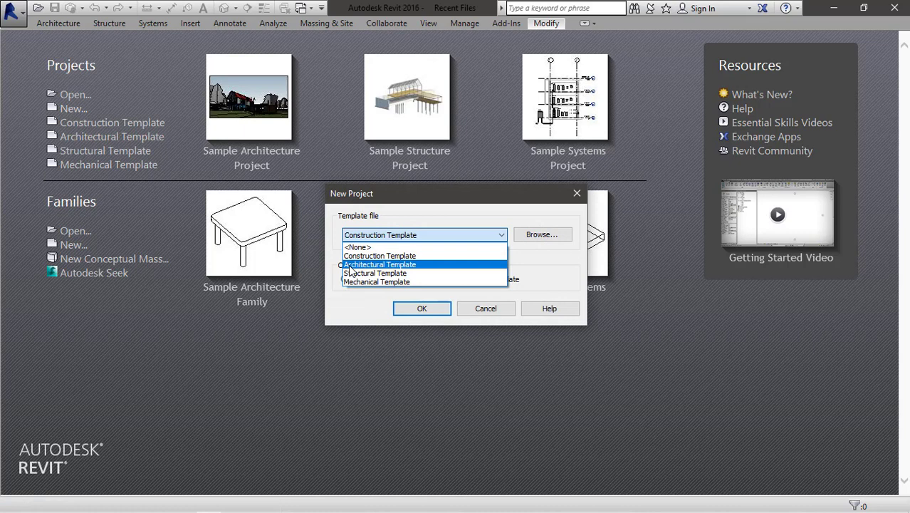
pyautogui.click(437, 269)
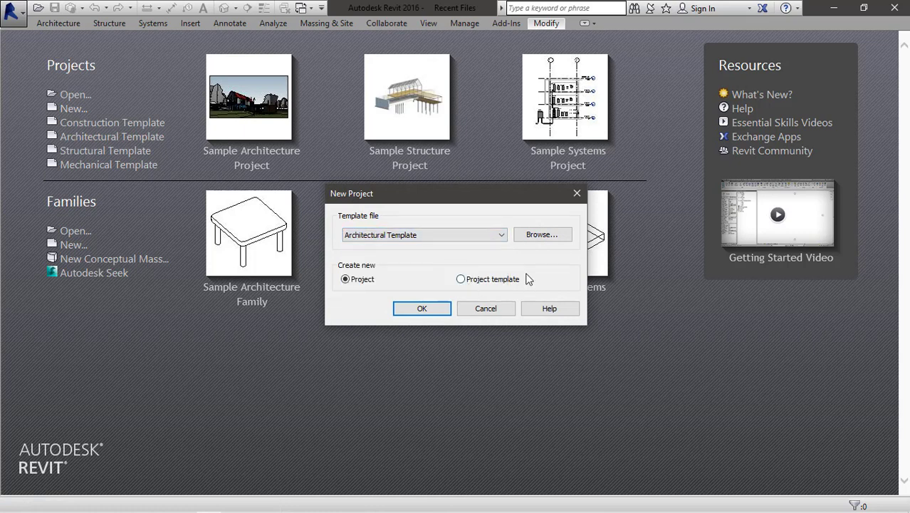
pyautogui.click(423, 309)
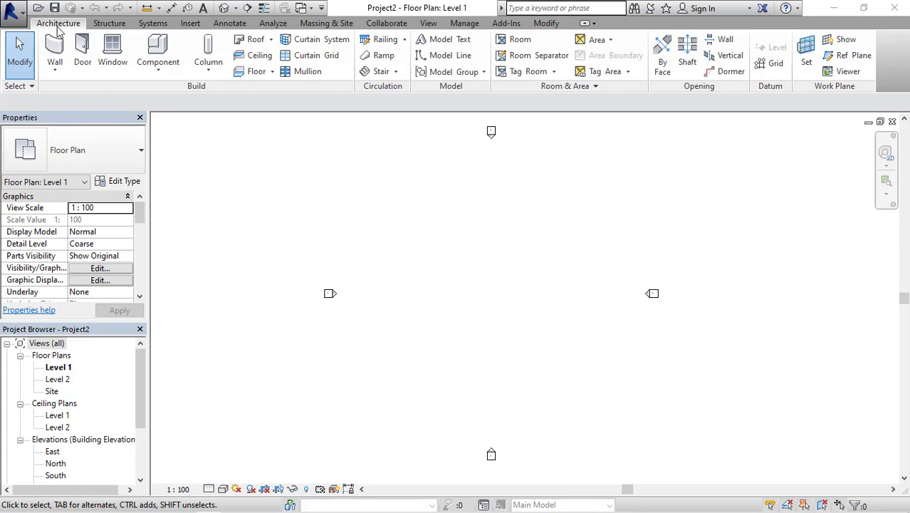
# Create Family2 from the Family Templates > English_I > Generic Model.rft template
pyautogui.click(11, 23)
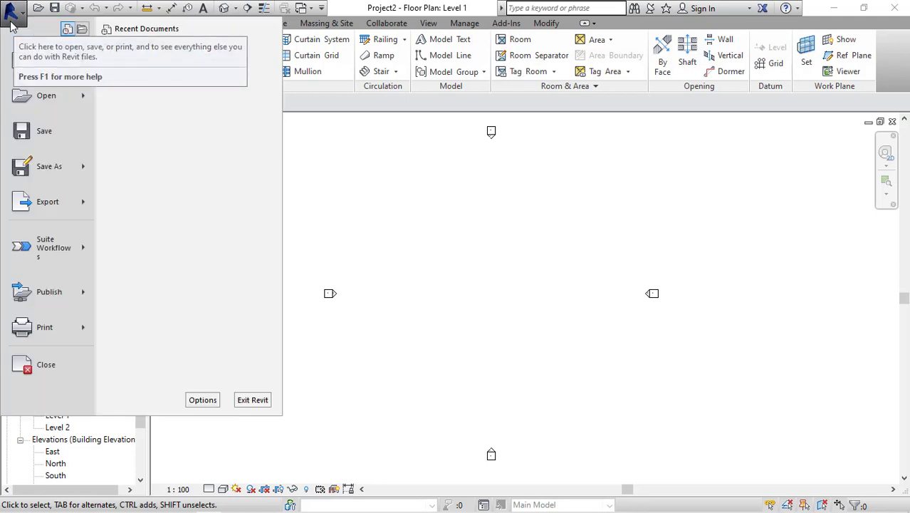
pyautogui.moveTo(44, 60)
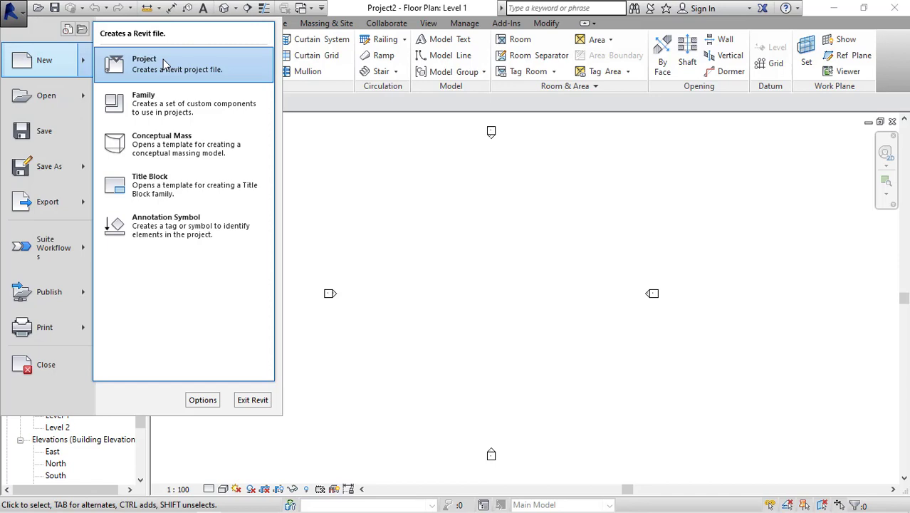
pyautogui.click(212, 98)
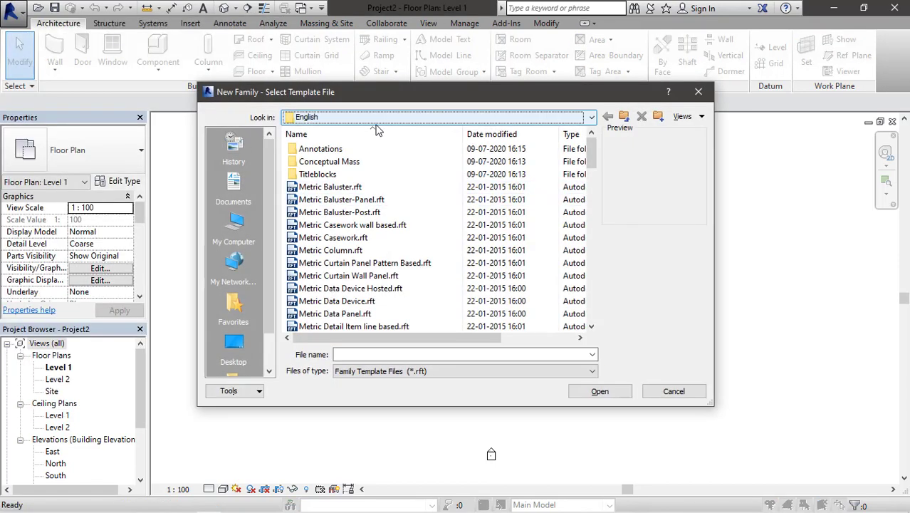
pyautogui.click(374, 120)
pyautogui.click(410, 197)
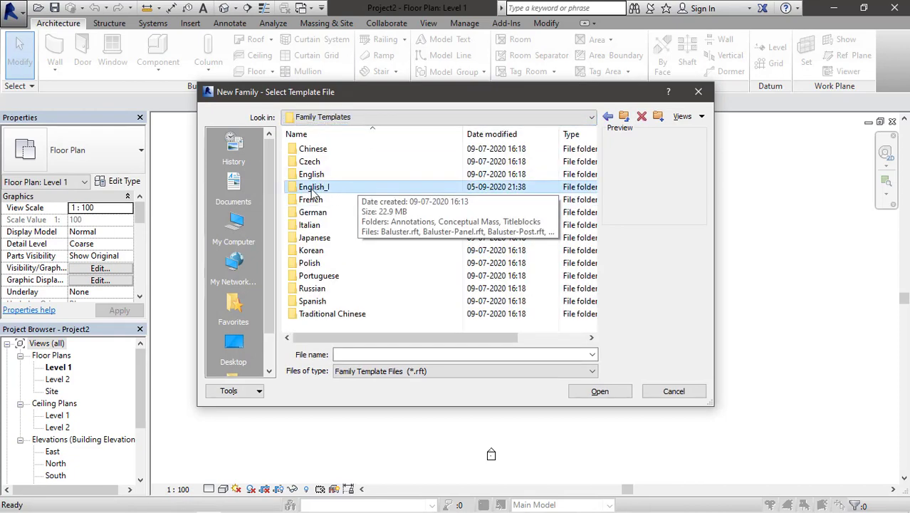
pyautogui.doubleClick(364, 189)
pyautogui.click(360, 252)
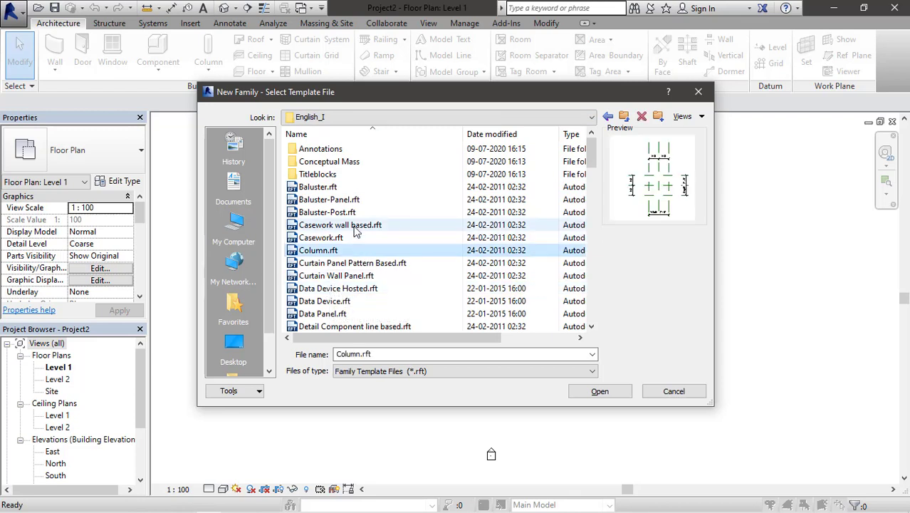
pyautogui.press('g')
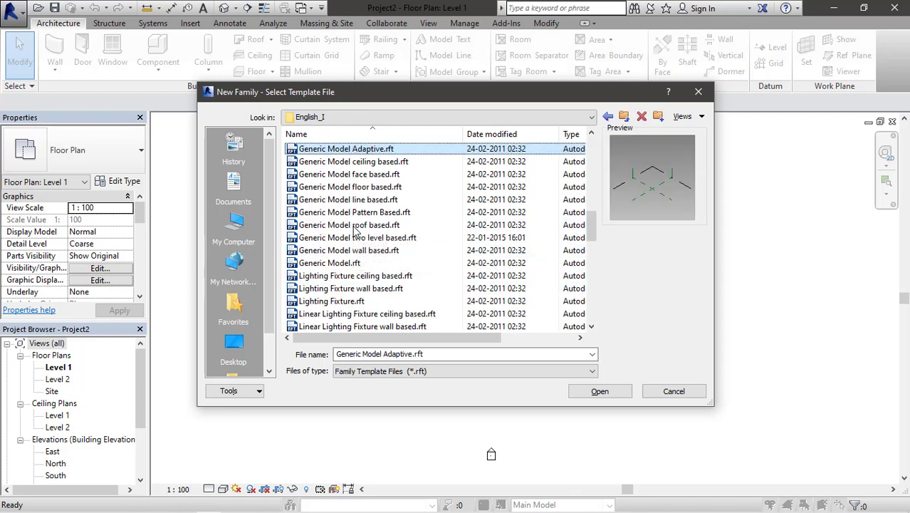
pyautogui.click(309, 264)
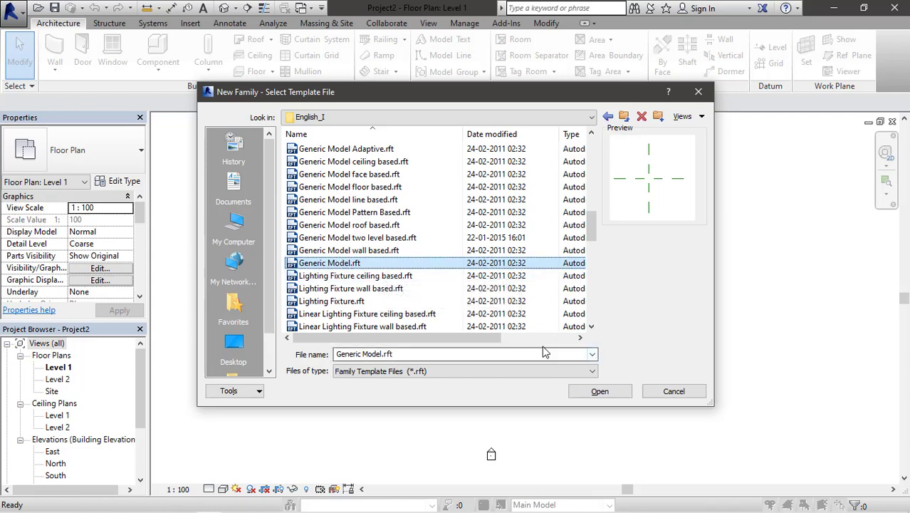
pyautogui.click(602, 384)
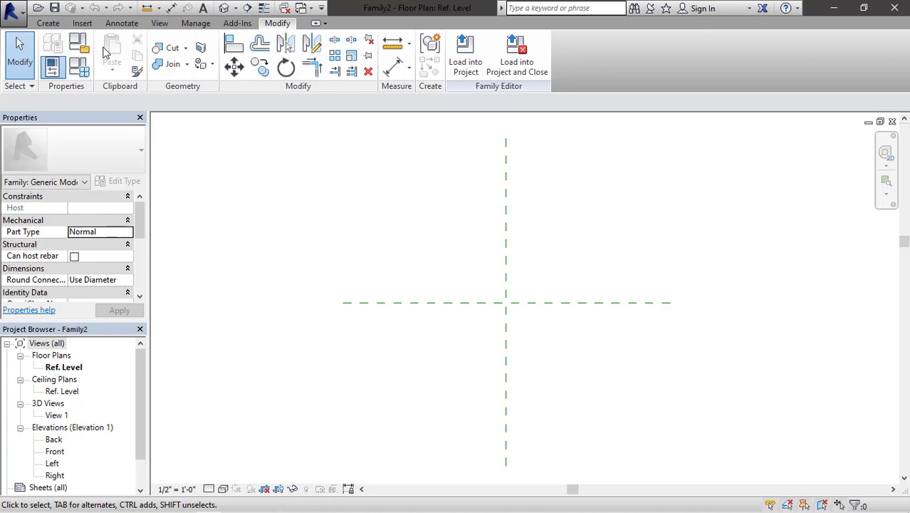
# Choose sketchup_model_v8.skp for import with Import CAD
pyautogui.click(82, 24)
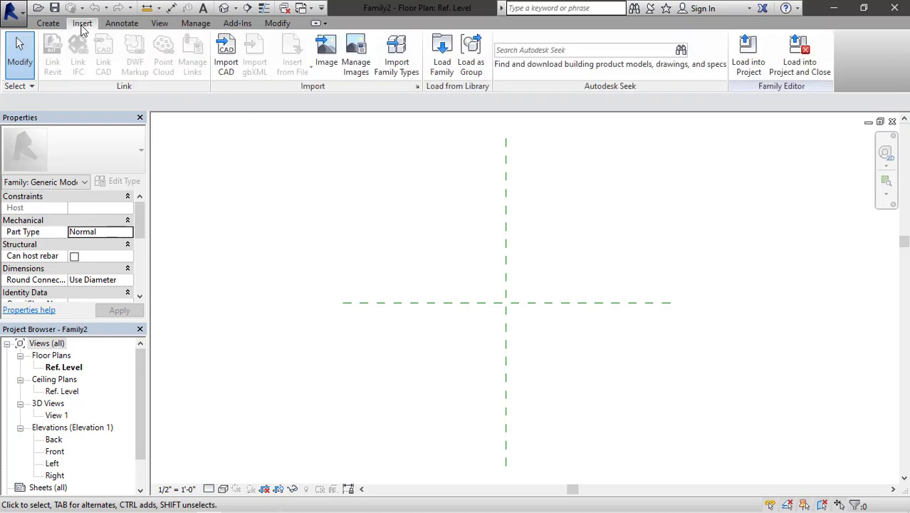
pyautogui.click(225, 57)
pyautogui.click(310, 133)
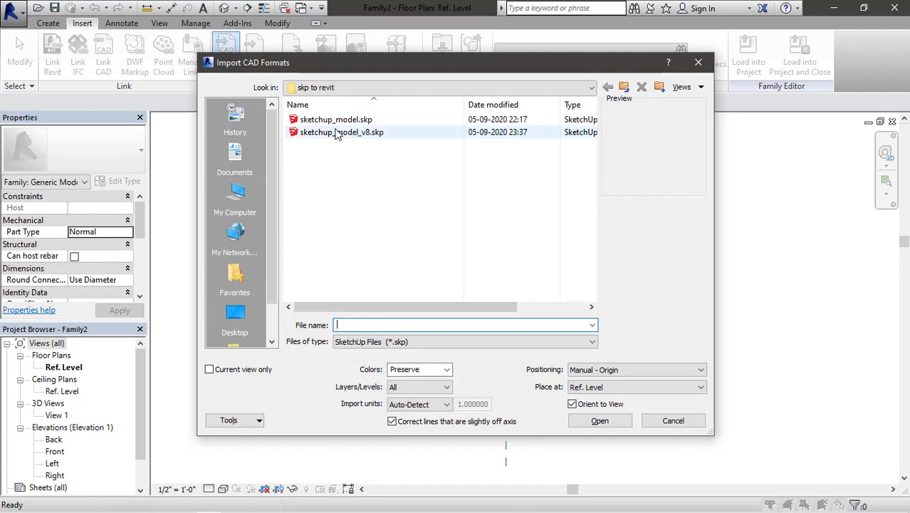
pyautogui.click(321, 137)
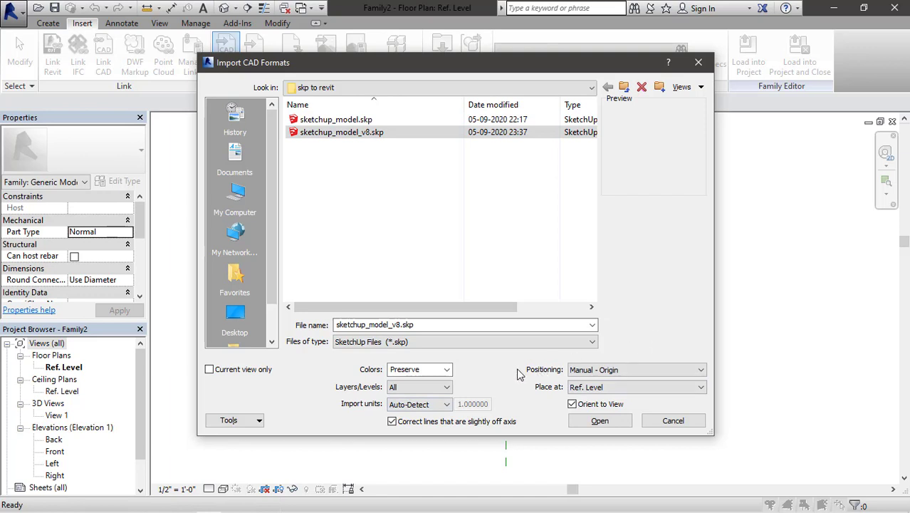
# Set import positioning to Manual - Origin, colours to Preserve and units to Auto-Detect
pyautogui.click(602, 375)
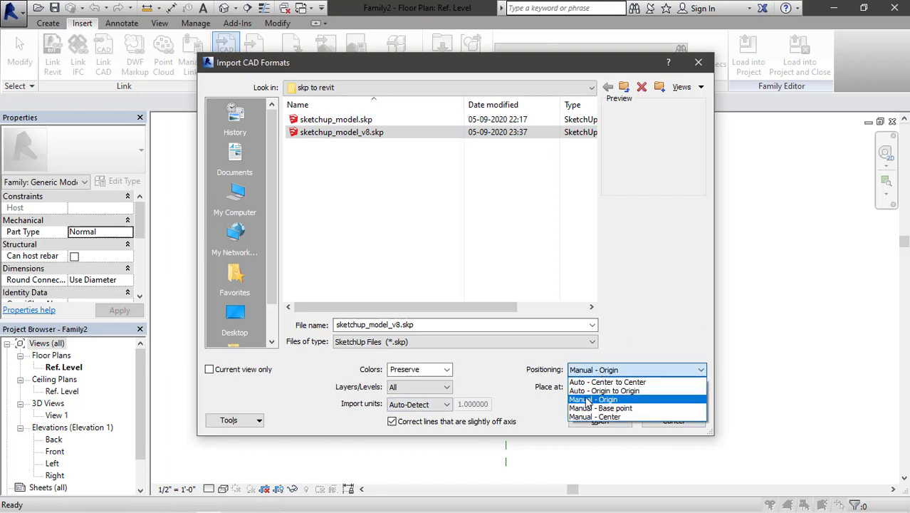
pyautogui.click(616, 399)
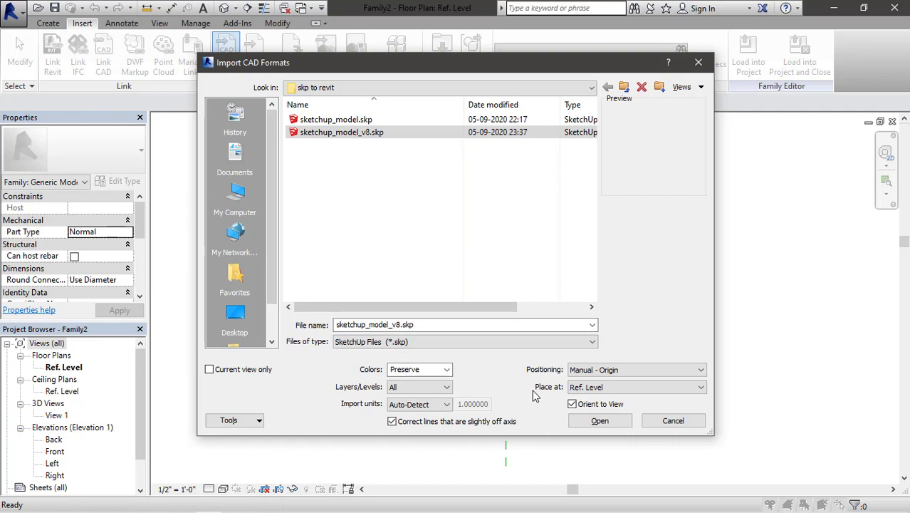
pyautogui.click(434, 369)
pyautogui.click(447, 370)
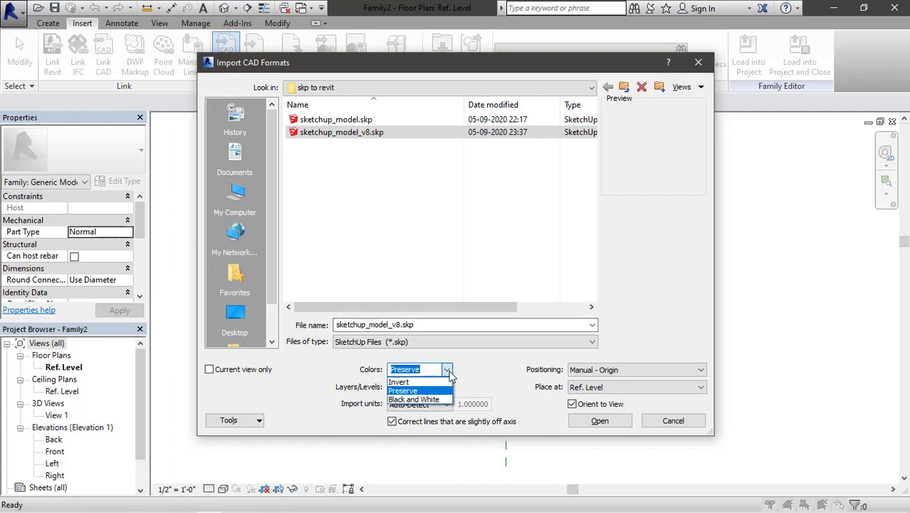
pyautogui.click(510, 365)
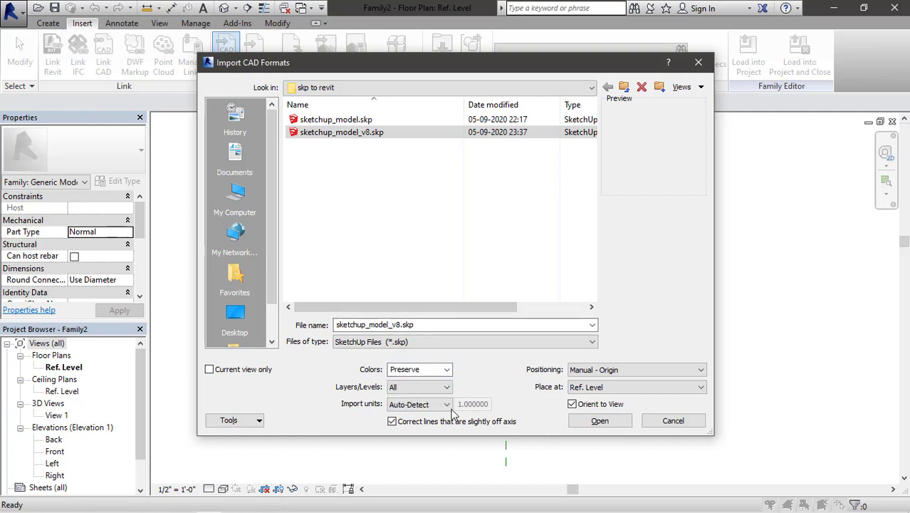
pyautogui.click(427, 404)
pyautogui.click(508, 409)
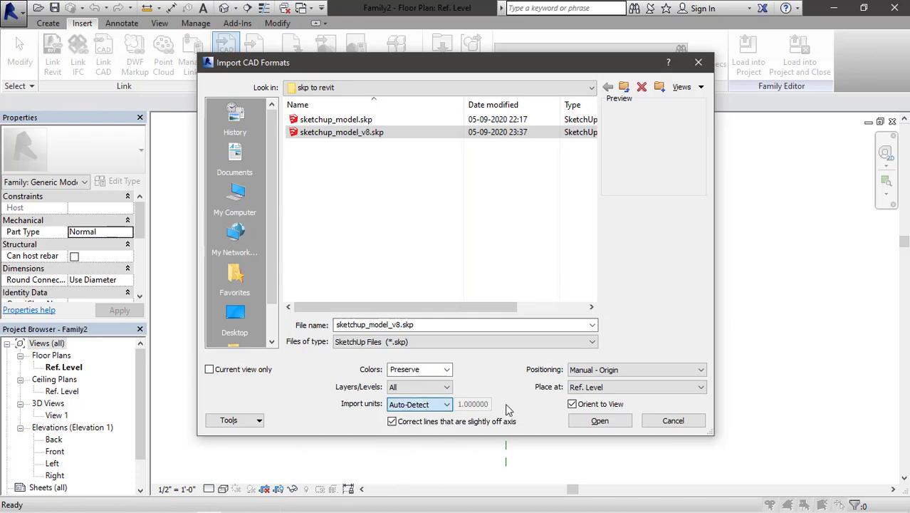
# Import the SketchUp house and place it in the Ref. Level floor plan
pyautogui.click(600, 421)
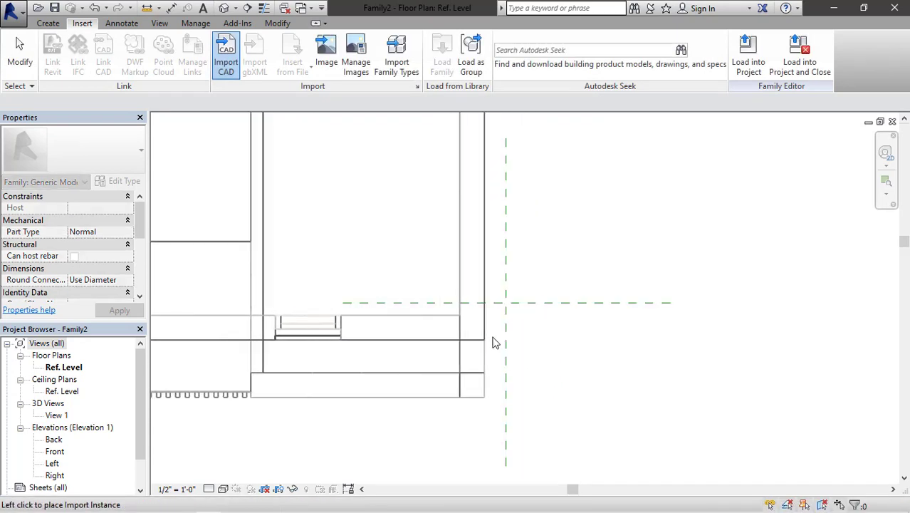
pyautogui.scroll(-2, 476, 312)
pyautogui.scroll(-2, 478, 317)
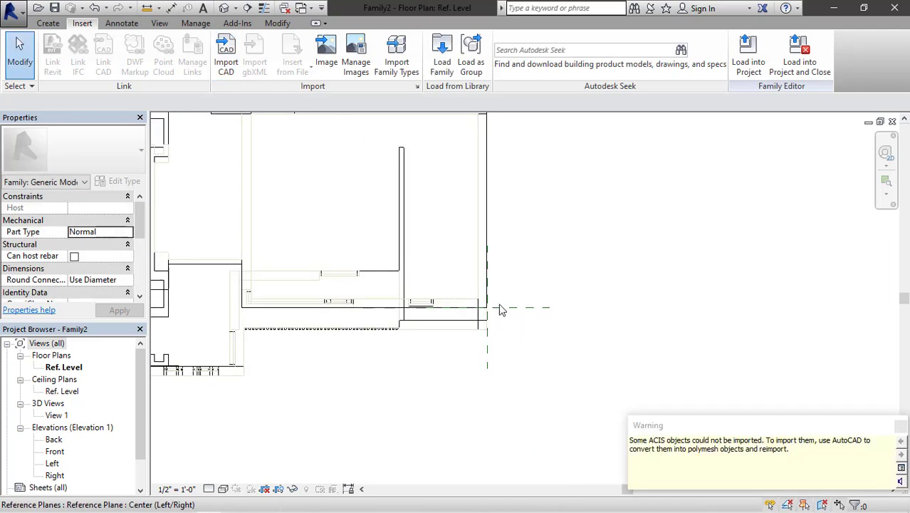
pyautogui.click(533, 341)
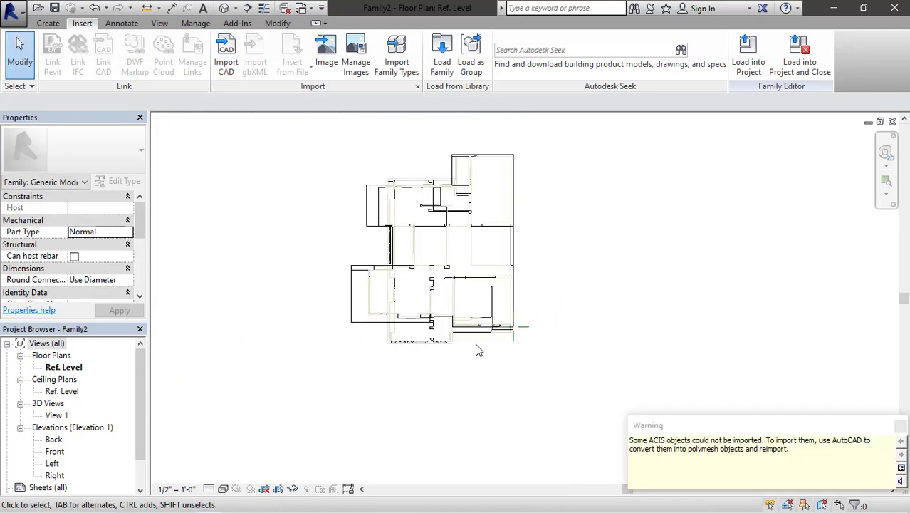
# Show the house shaded with colours in the family's Default 3D view and orbit it
pyautogui.click(224, 7)
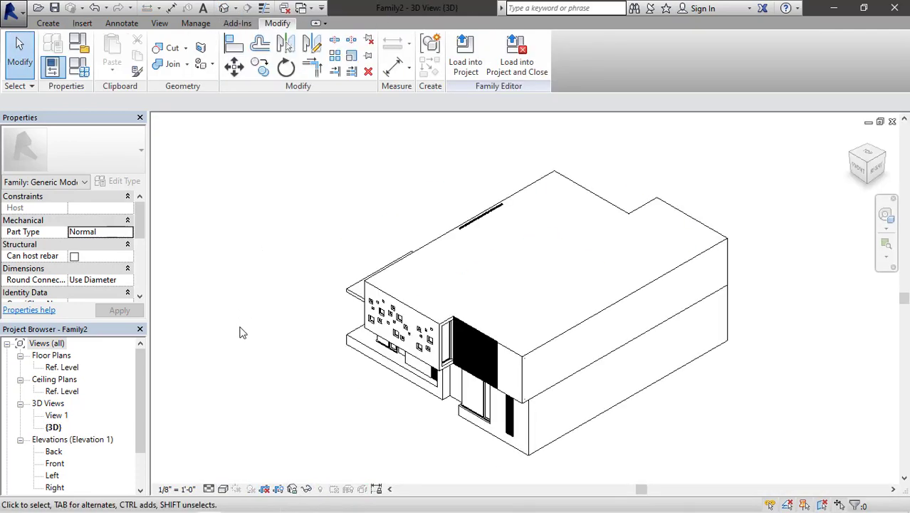
pyautogui.click(222, 491)
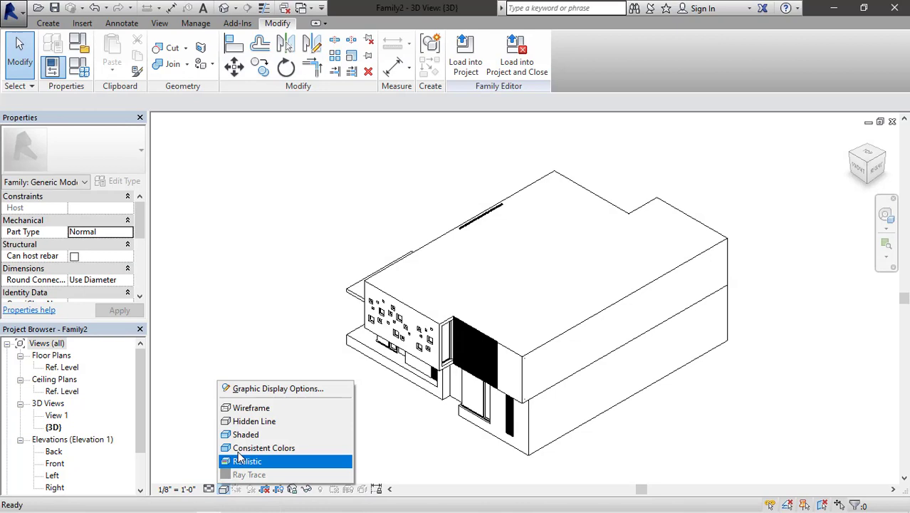
pyautogui.click(324, 430)
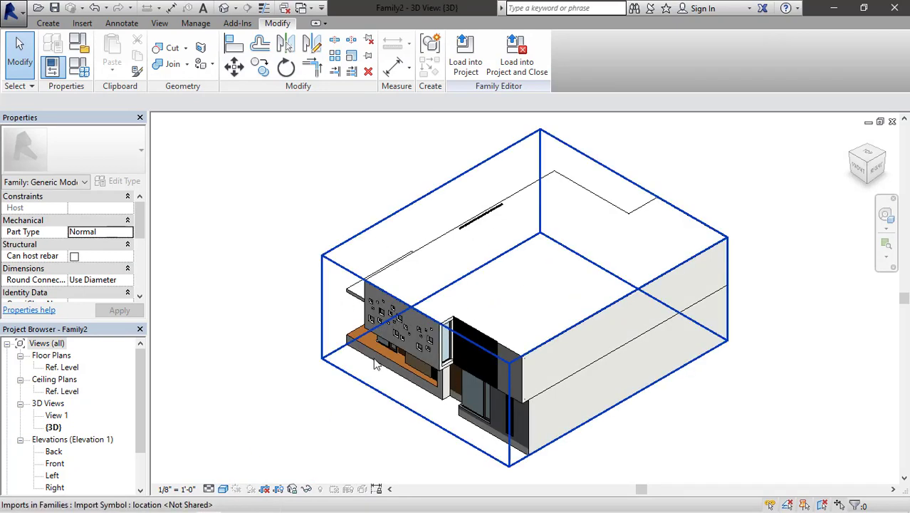
pyautogui.moveTo(378, 324)
pyautogui.keyDown('shift'); pyautogui.mouseDown(button='middle')
pyautogui.moveTo(652, 206)
pyautogui.moveTo(462, 211)
pyautogui.moveTo(536, 215)
pyautogui.moveTo(297, 212)
pyautogui.moveTo(367, 209)
pyautogui.mouseUp(button='middle'); pyautogui.keyUp('shift')
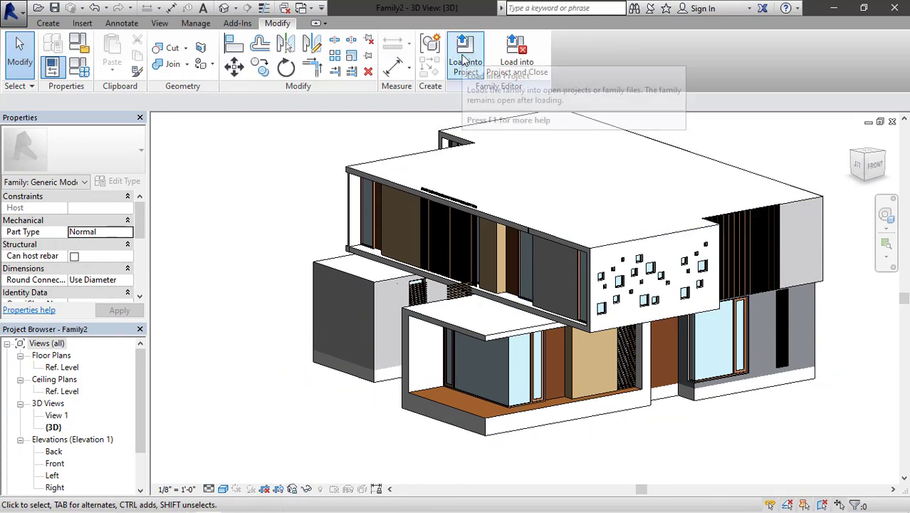
# Load Family2 into Project2 and place one instance on the Level 1 plan
pyautogui.click(463, 61)
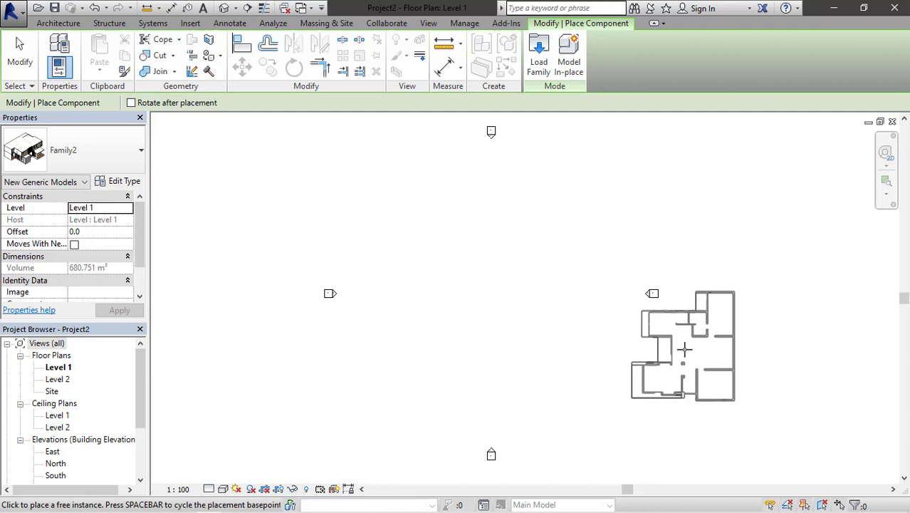
pyautogui.click(520, 334)
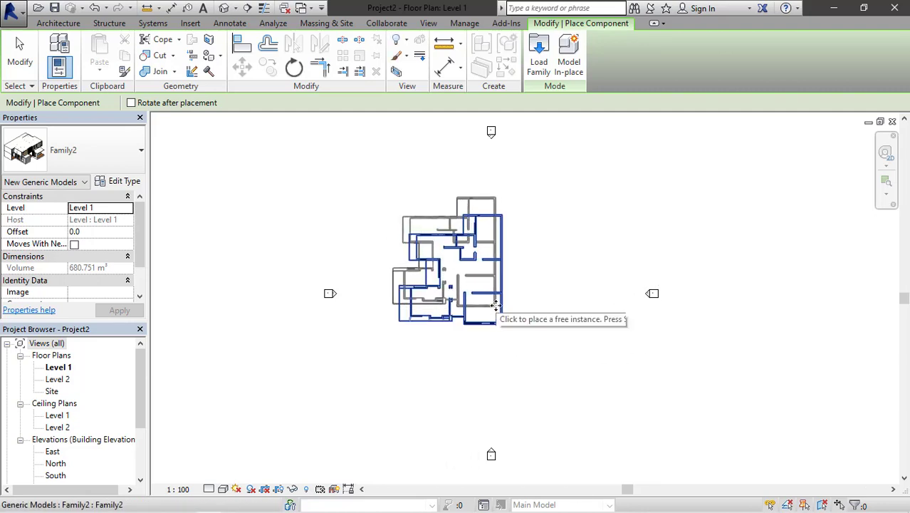
pyautogui.press('Escape')
pyautogui.scroll(2, 477, 308)
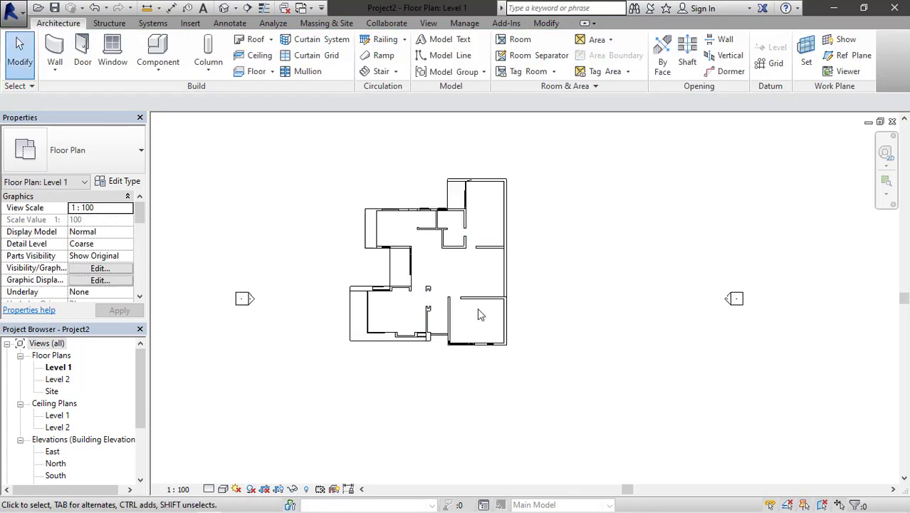
pyautogui.scroll(3, 417, 328)
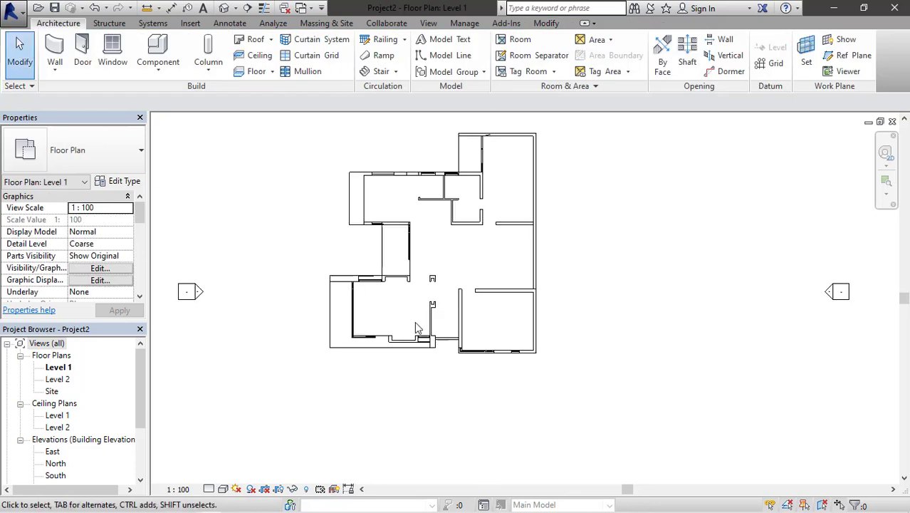
# Set Project2's Default 3D view to the Realistic style and orbit to a corner view
pyautogui.click(225, 10)
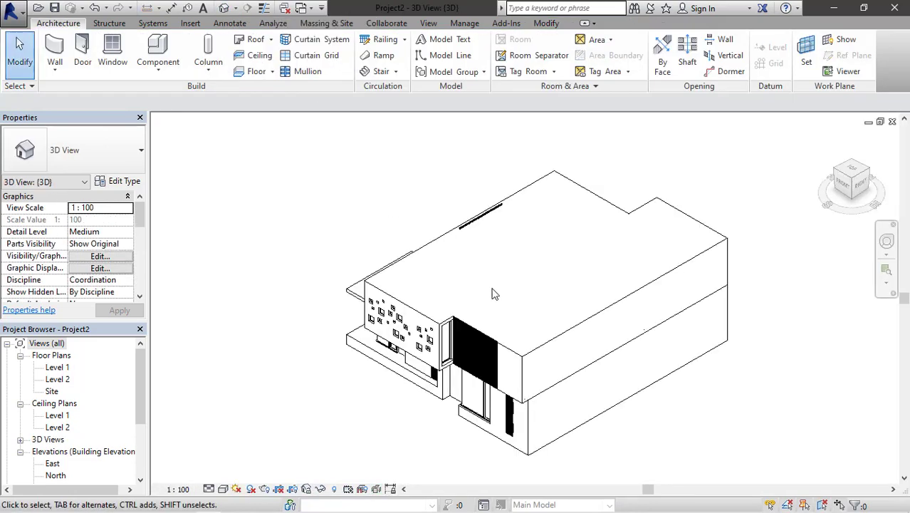
pyautogui.moveTo(456, 269); pyautogui.dragTo(456, 215, button='middle')
pyautogui.click(223, 489)
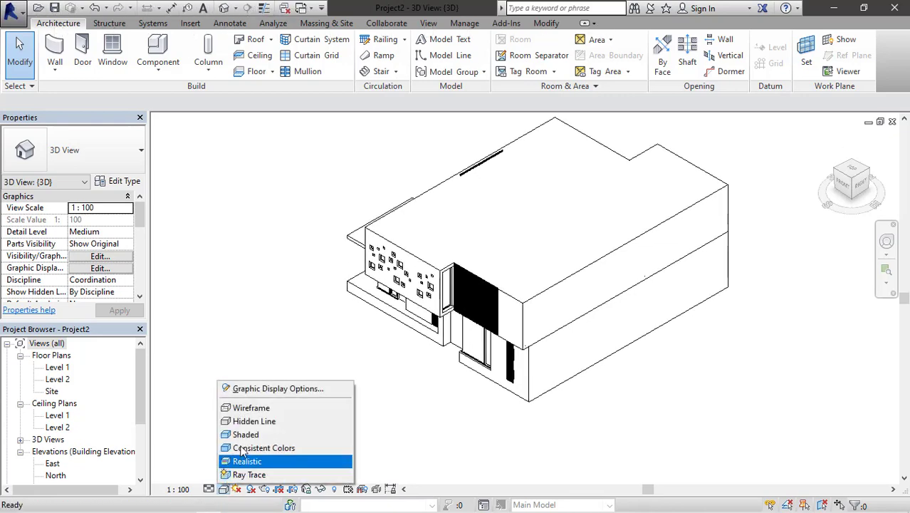
pyautogui.click(255, 433)
pyautogui.moveTo(307, 340)
pyautogui.keyDown('shift'); pyautogui.mouseDown(button='middle')
pyautogui.moveTo(525, 281)
pyautogui.moveTo(567, 317)
pyautogui.mouseUp(button='middle'); pyautogui.keyUp('shift')
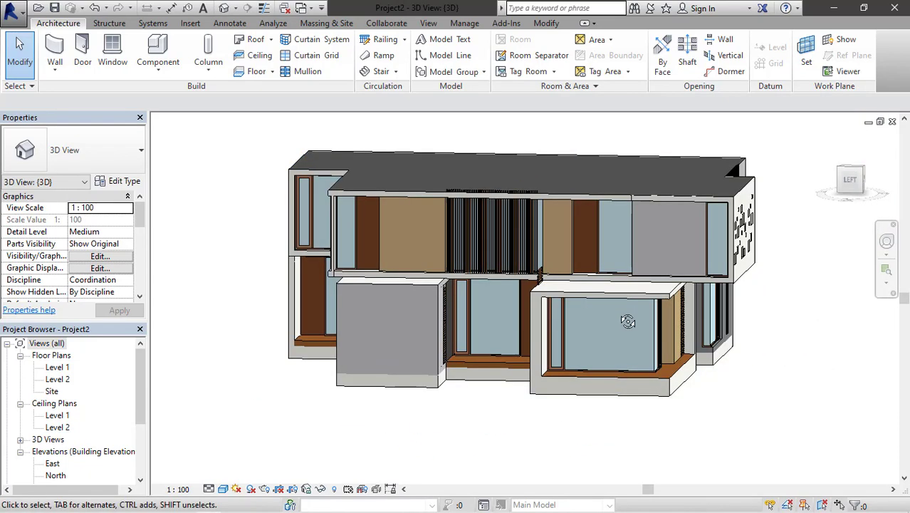
pyautogui.keyDown('shift'); pyautogui.moveTo(627, 321); pyautogui.dragTo(436, 175, button='middle'); pyautogui.keyUp('shift')
# Orbit the placed house through several angles, including a view down onto the roof
pyautogui.click(449, 186)
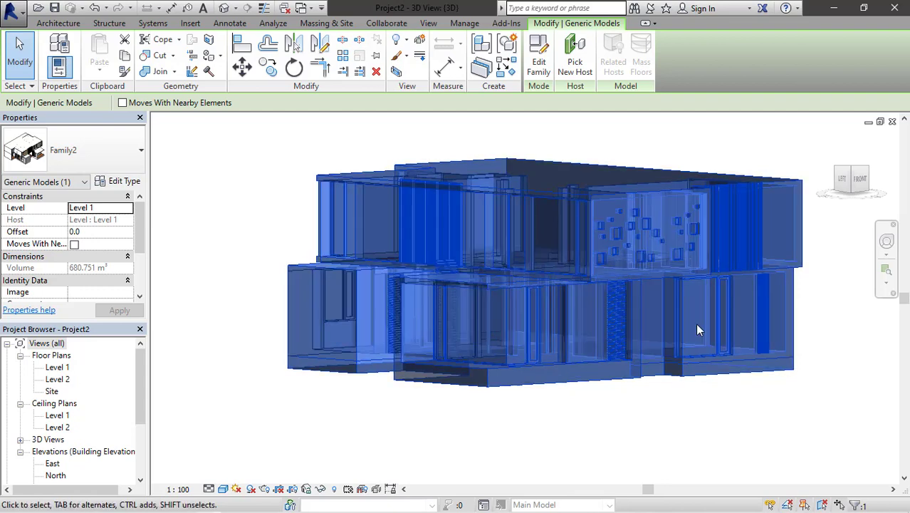
pyautogui.keyDown('shift'); pyautogui.moveTo(544, 203); pyautogui.dragTo(560, 130, button='middle'); pyautogui.keyUp('shift')
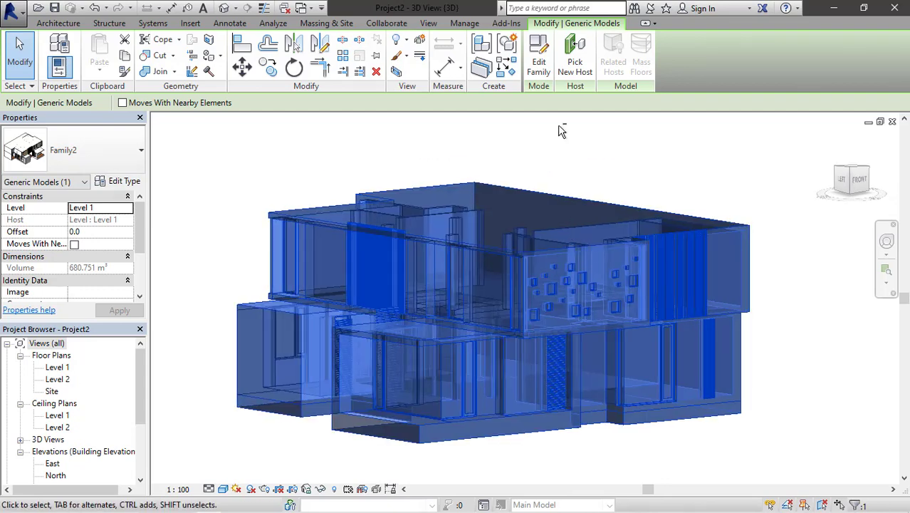
pyautogui.click(580, 165)
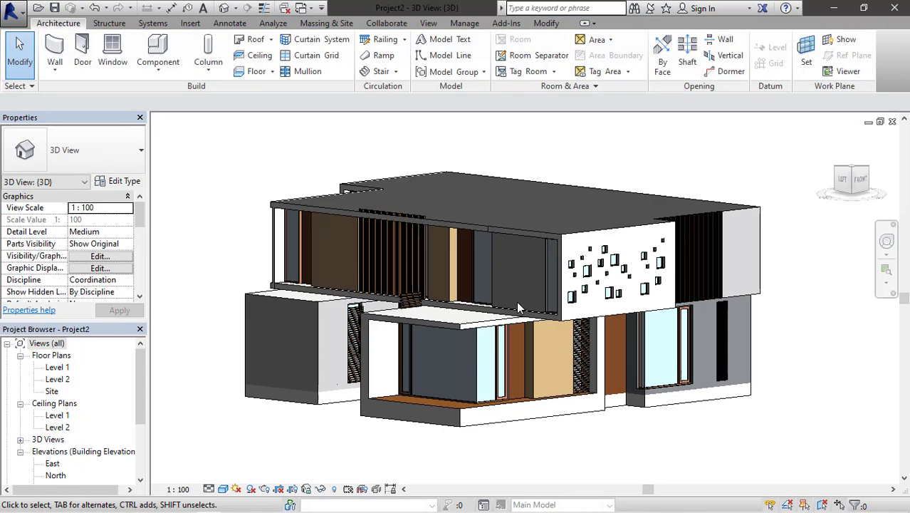
pyautogui.keyDown('shift'); pyautogui.moveTo(516, 301); pyautogui.dragTo(424, 313, button='middle'); pyautogui.keyUp('shift')
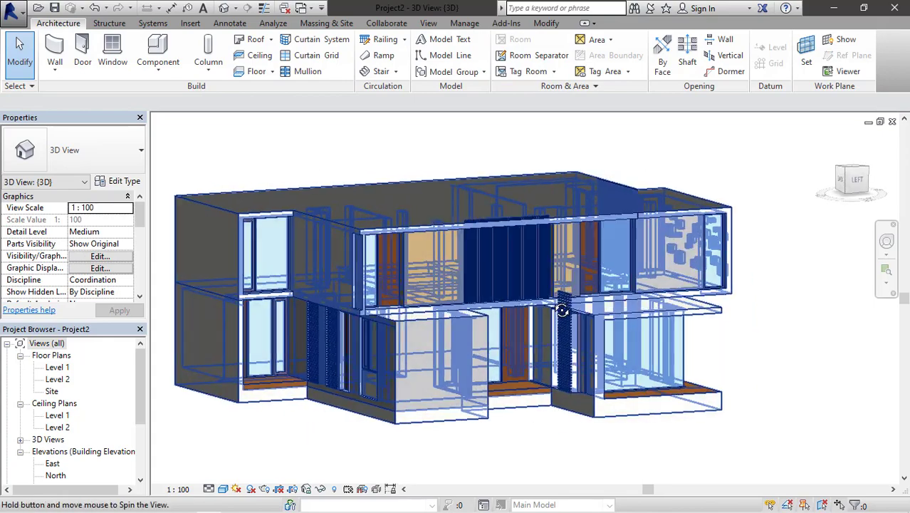
pyautogui.keyDown('shift'); pyautogui.moveTo(424, 313); pyautogui.dragTo(201, 276, button='middle'); pyautogui.keyUp('shift')
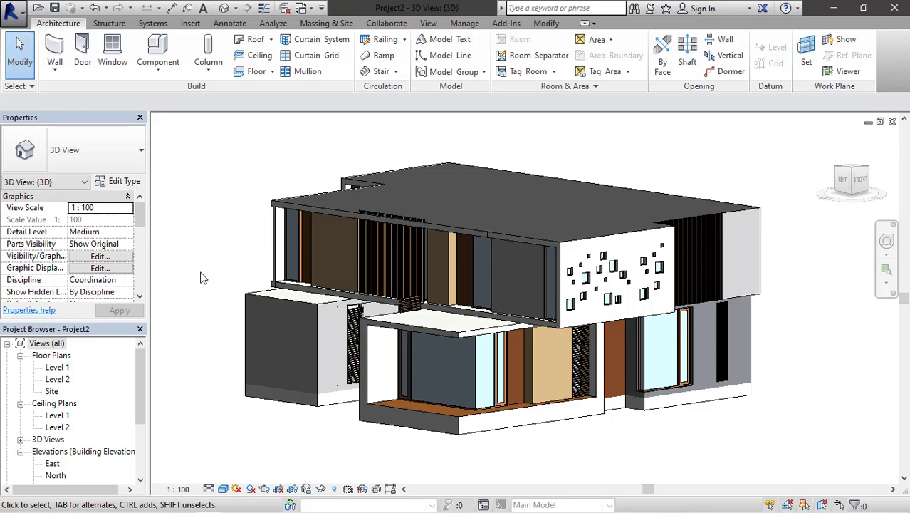
pyautogui.moveTo(201, 276)
pyautogui.keyDown('shift'); pyautogui.mouseDown(button='middle')
pyautogui.moveTo(402, 301)
pyautogui.moveTo(350, 296)
pyautogui.mouseUp(button='middle'); pyautogui.keyUp('shift')
pyautogui.moveTo(242, 255)
pyautogui.keyDown('shift'); pyautogui.mouseDown(button='middle')
pyautogui.moveTo(331, 253)
pyautogui.moveTo(218, 260)
pyautogui.mouseUp(button='middle'); pyautogui.keyUp('shift')
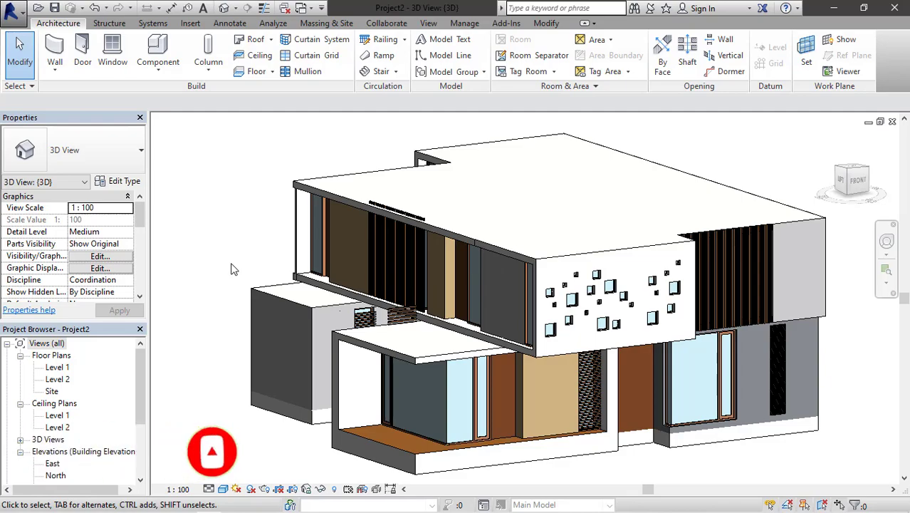
pyautogui.keyDown('shift'); pyautogui.moveTo(241, 261); pyautogui.dragTo(252, 267, button='middle'); pyautogui.keyUp('shift')
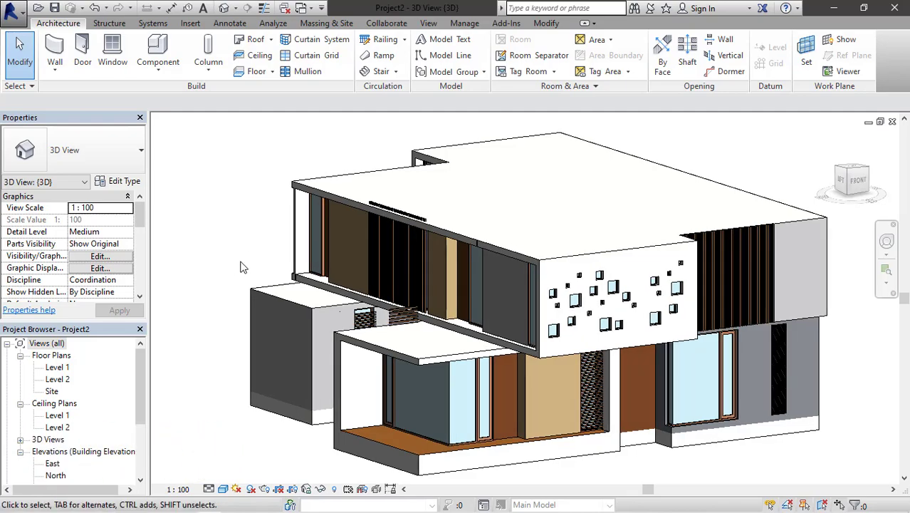